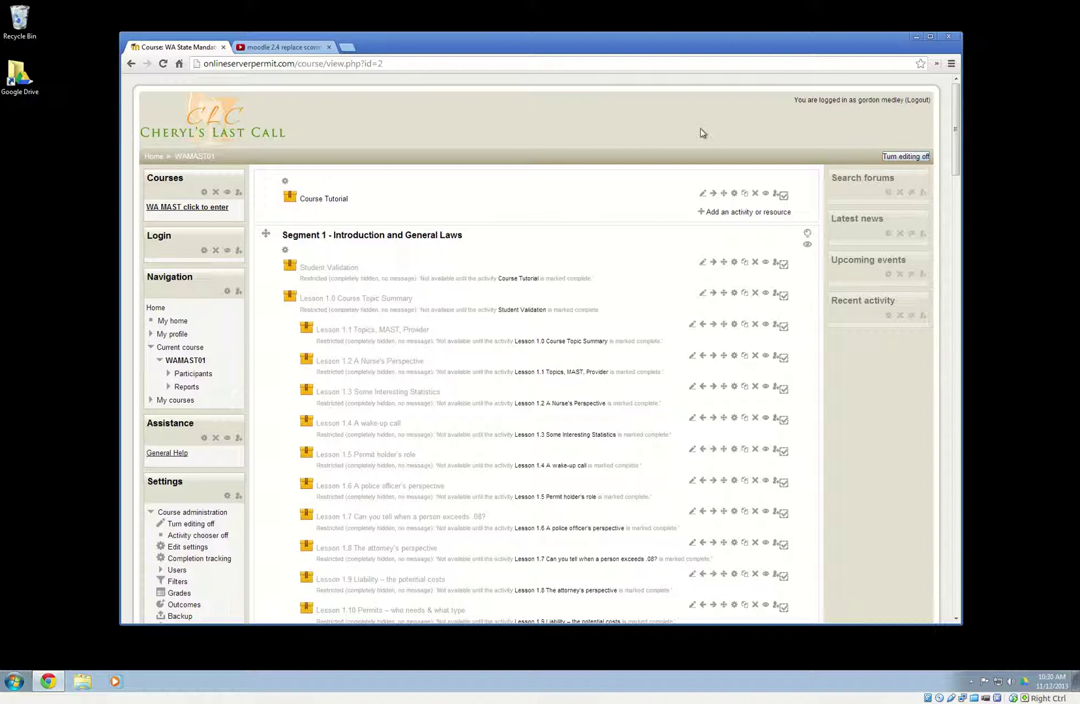
Scroll the course page down to Segment 4's Lesson 4.0 ID cards, Acceptable / Unacceptable entry.
{"action": "scroll", "coordinate": [702, 371], "scroll_direction": "down", "scroll_amount": 6}
{"action": "scroll", "coordinate": [704, 370], "scroll_direction": "down", "scroll_amount": 15}
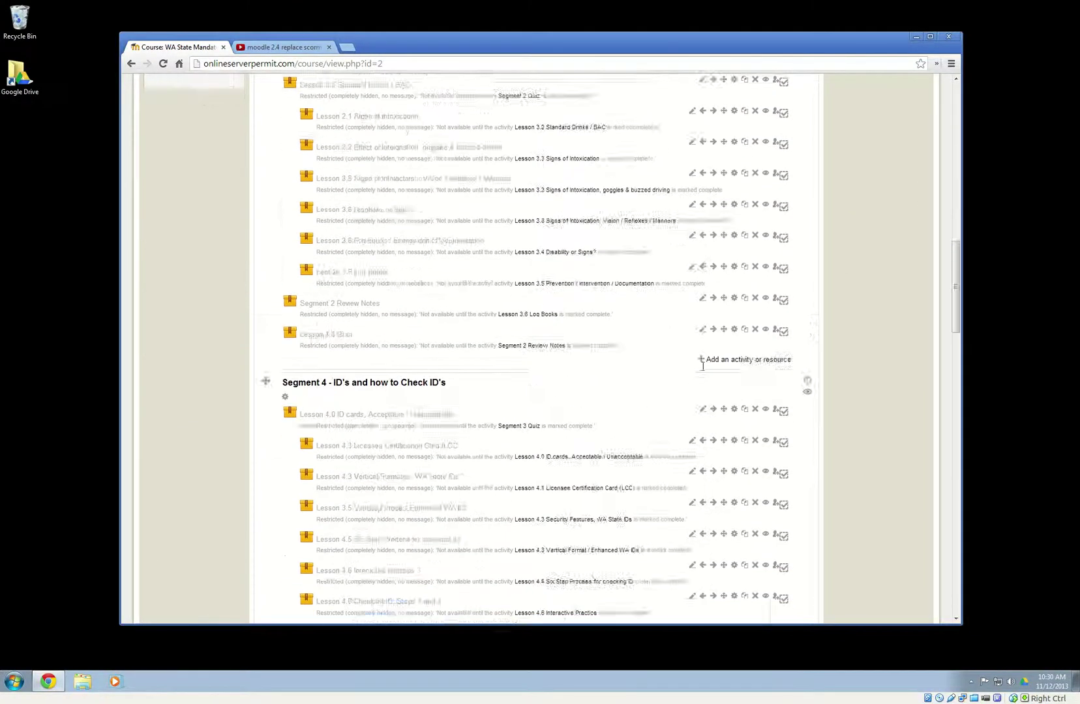
{"action": "scroll", "coordinate": [701, 369], "scroll_direction": "up", "scroll_amount": 15}
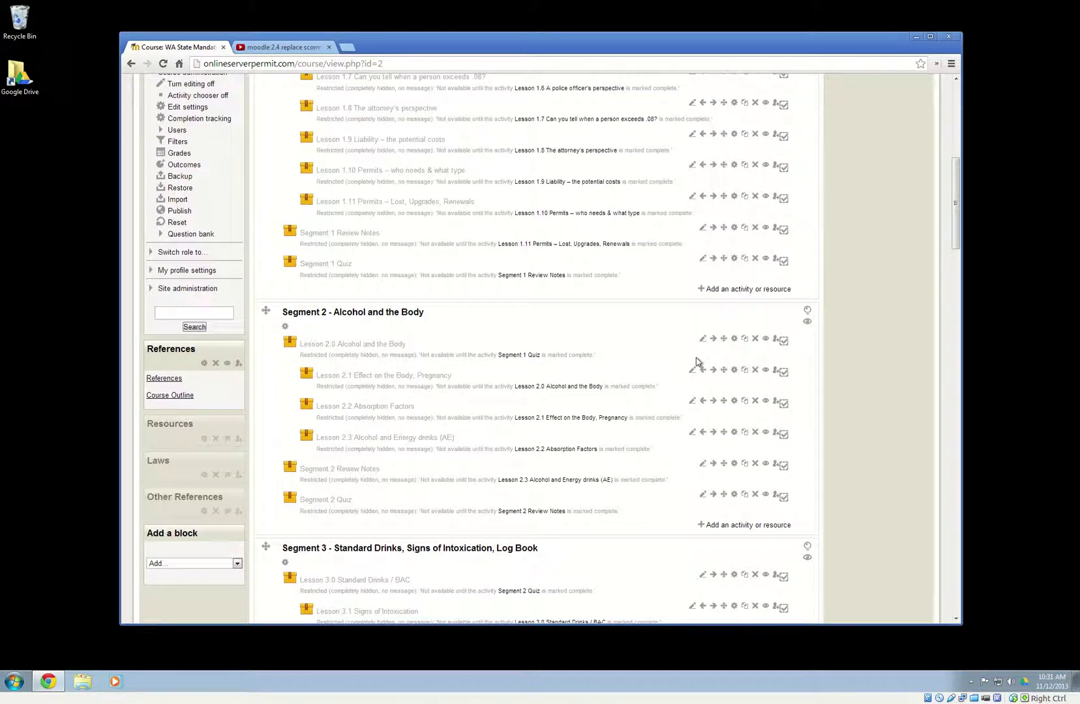
{"action": "scroll", "coordinate": [697, 359], "scroll_direction": "down", "scroll_amount": 5}
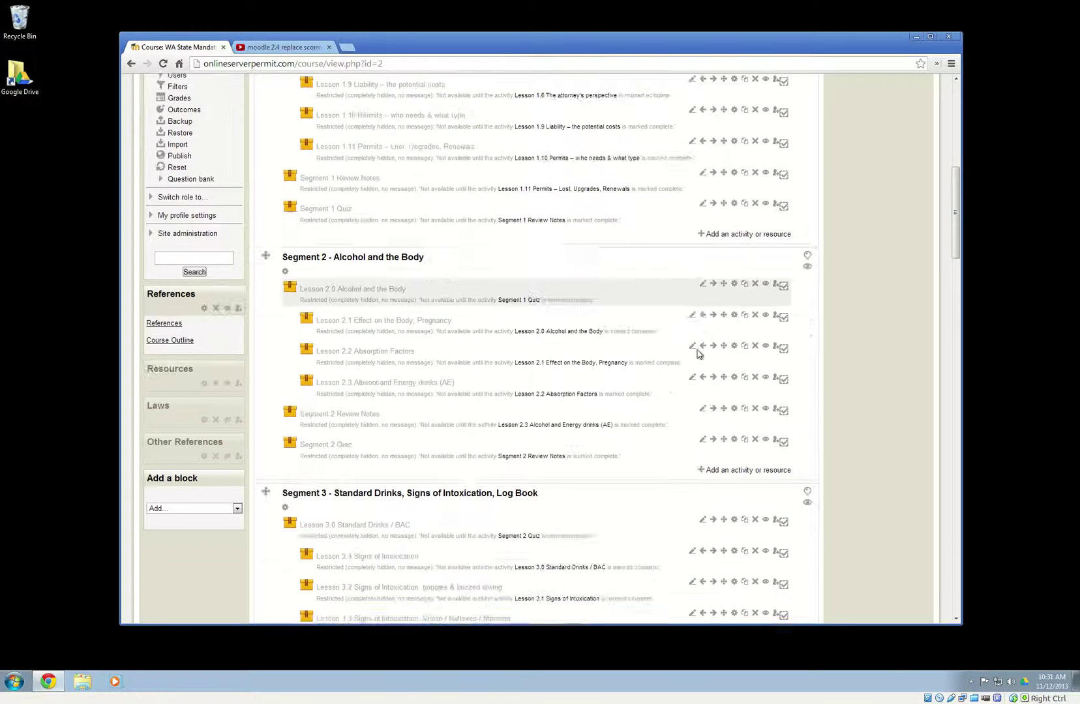
{"action": "scroll", "coordinate": [698, 351], "scroll_direction": "down", "scroll_amount": 6}
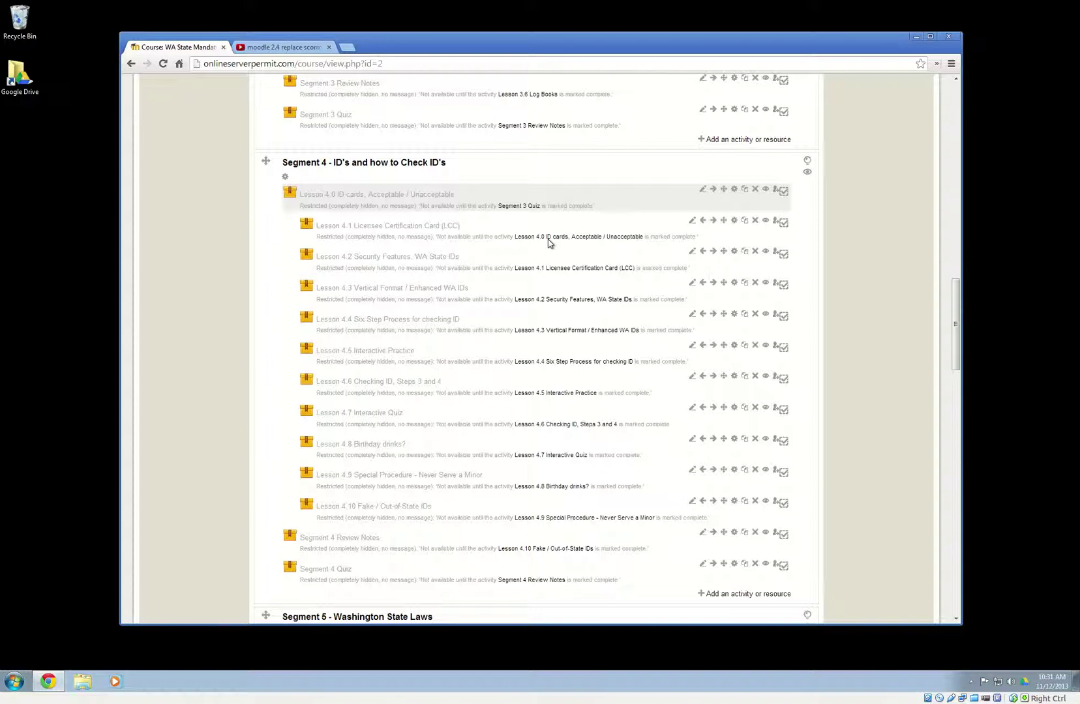
{"action": "scroll", "coordinate": [991, 352], "scroll_direction": "up", "scroll_amount": 15}
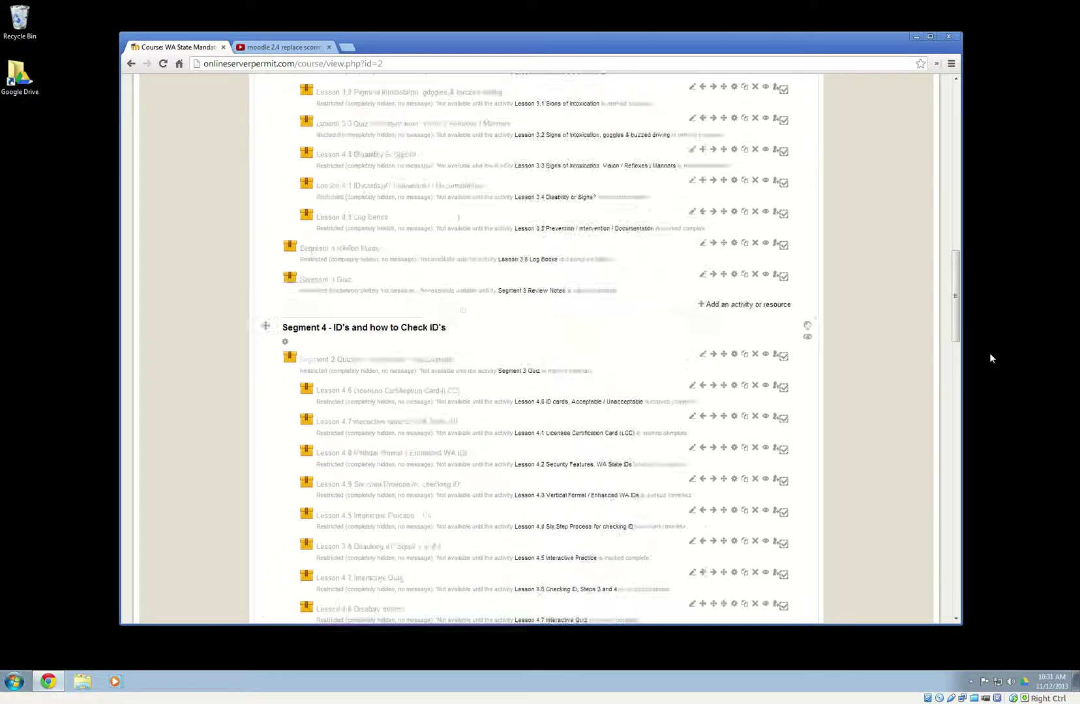
{"action": "scroll", "coordinate": [985, 359], "scroll_direction": "up", "scroll_amount": 4}
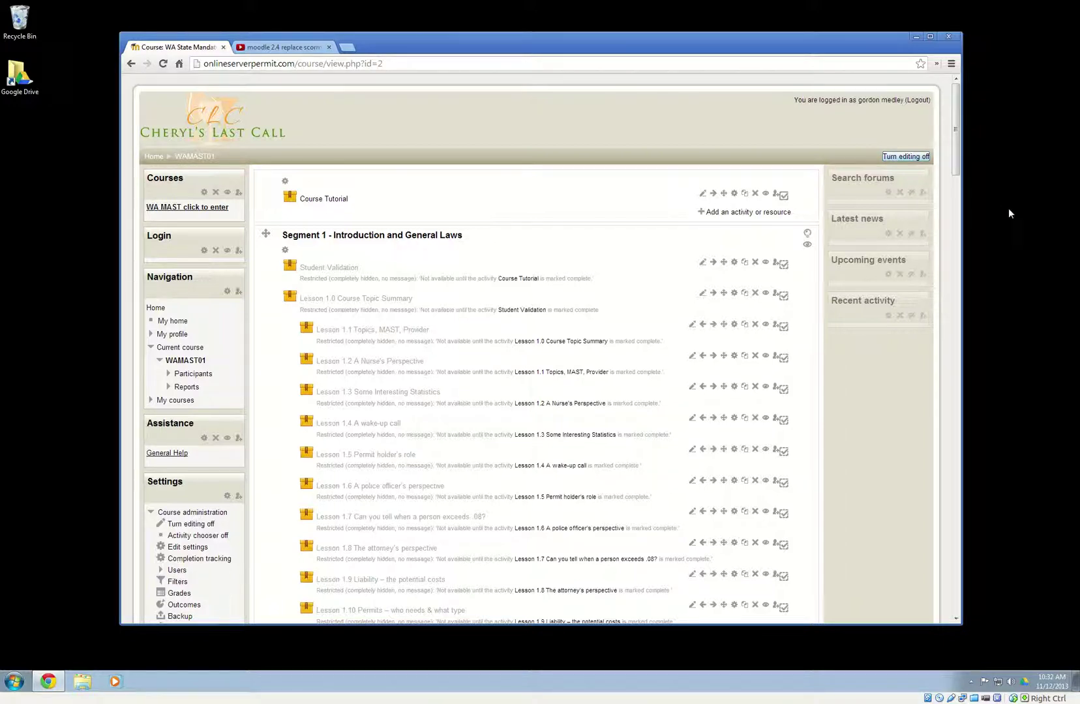
{"action": "scroll", "coordinate": [920, 388], "scroll_direction": "down", "scroll_amount": 4}
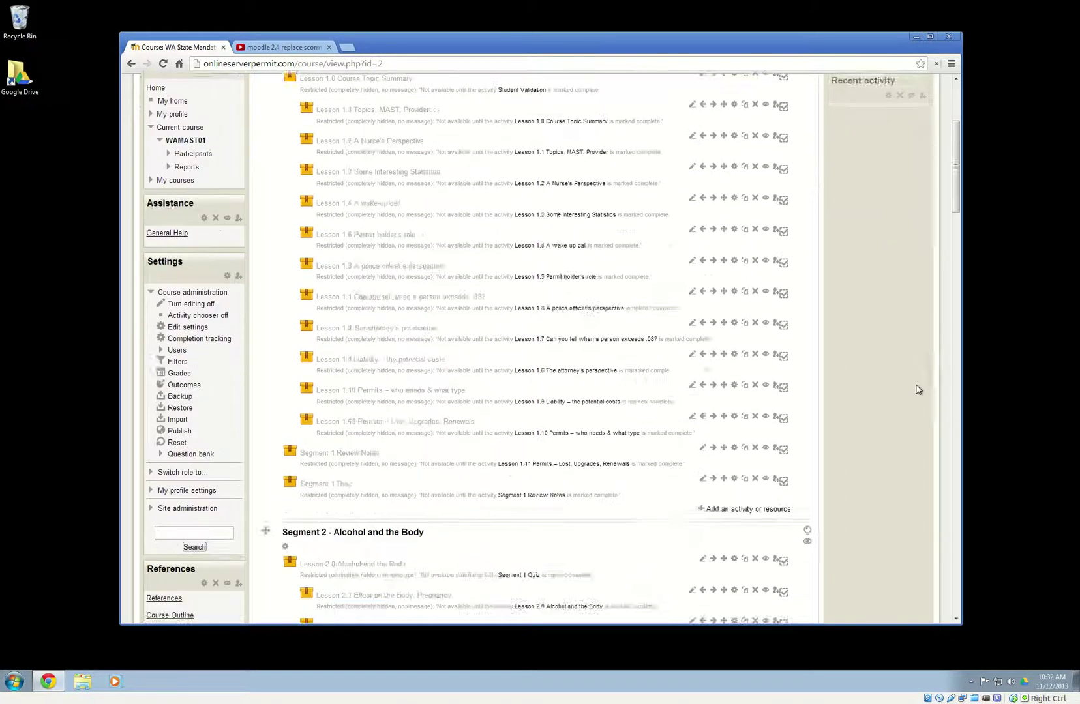
{"action": "scroll", "coordinate": [918, 390], "scroll_direction": "down", "scroll_amount": 6}
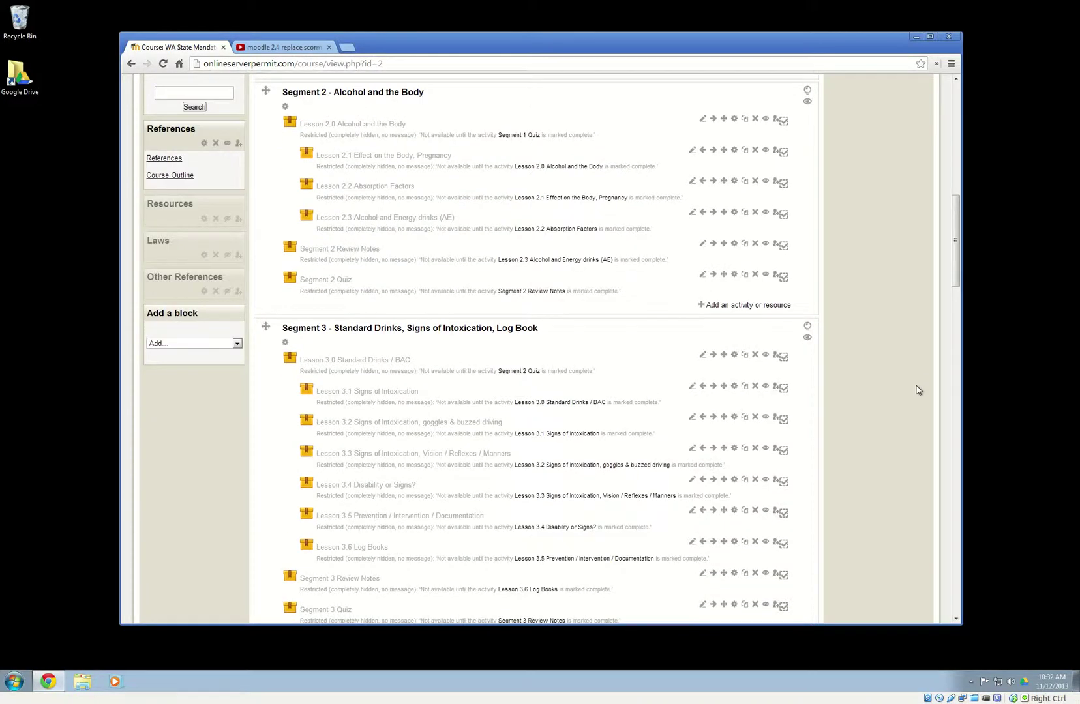
{"action": "scroll", "coordinate": [918, 389], "scroll_direction": "down", "scroll_amount": 3}
{"action": "scroll", "coordinate": [916, 389], "scroll_direction": "down", "scroll_amount": 3}
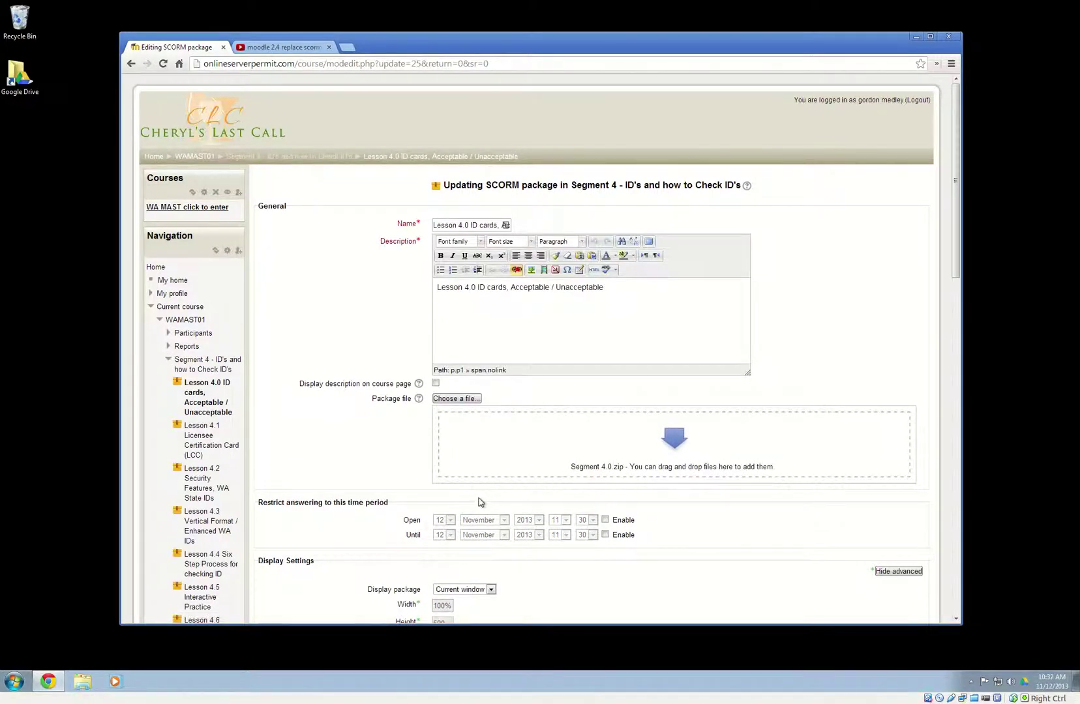
{"action": "scroll", "coordinate": [480, 499], "scroll_direction": "down", "scroll_amount": 1}
{"action": "scroll", "coordinate": [479, 499], "scroll_direction": "down", "scroll_amount": 5}
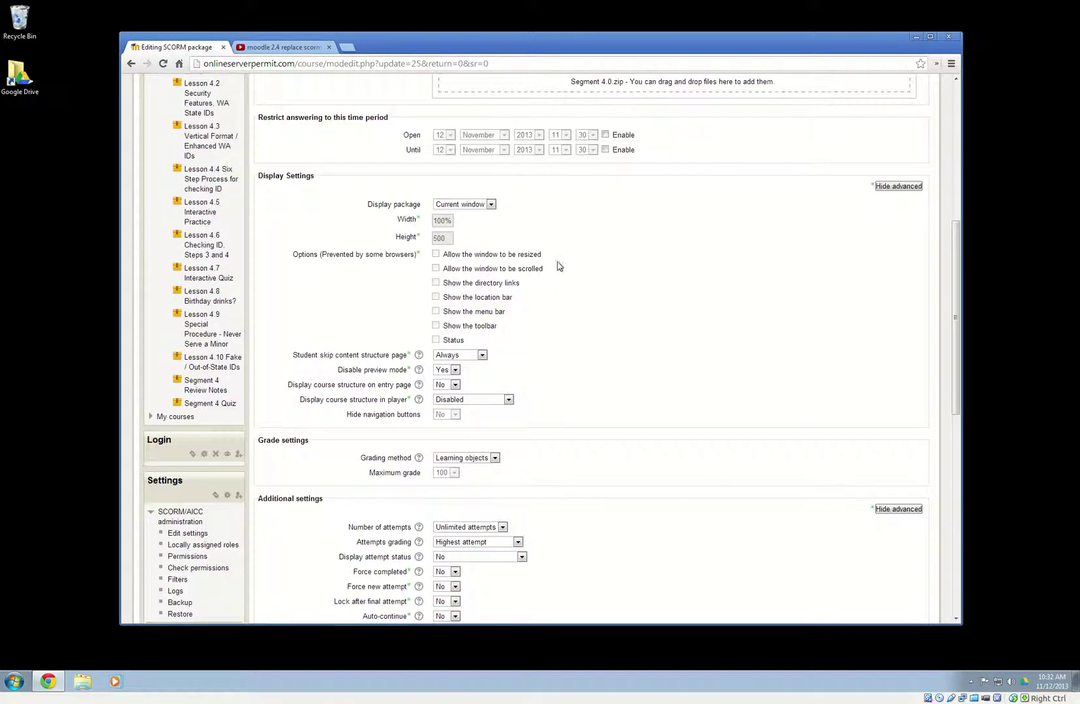
{"action": "scroll", "coordinate": [648, 478], "scroll_direction": "down", "scroll_amount": 2}
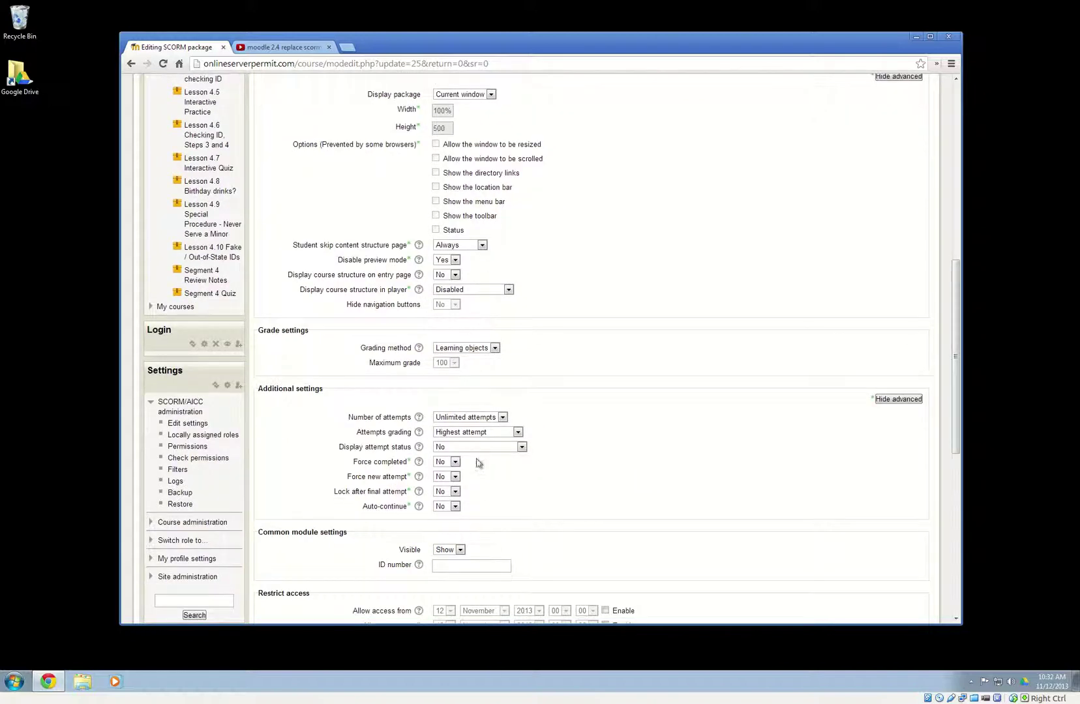
{"action": "scroll", "coordinate": [491, 554], "scroll_direction": "down", "scroll_amount": 3}
{"action": "scroll", "coordinate": [491, 553], "scroll_direction": "down", "scroll_amount": 2}
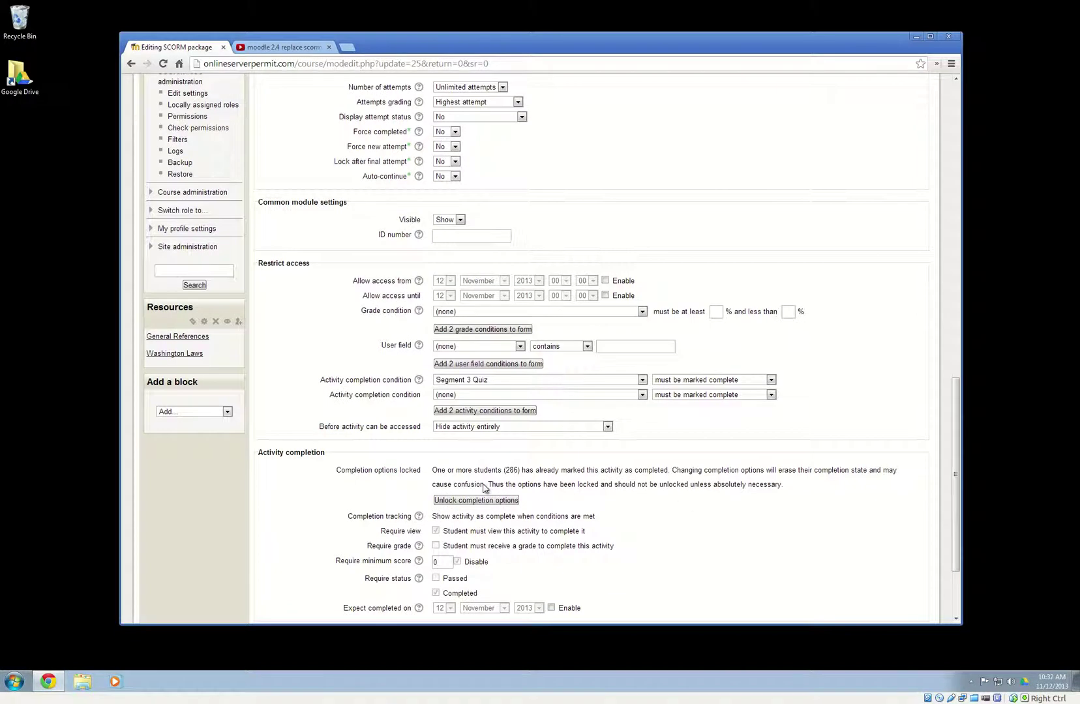
{"action": "scroll", "coordinate": [486, 489], "scroll_direction": "down", "scroll_amount": 1}
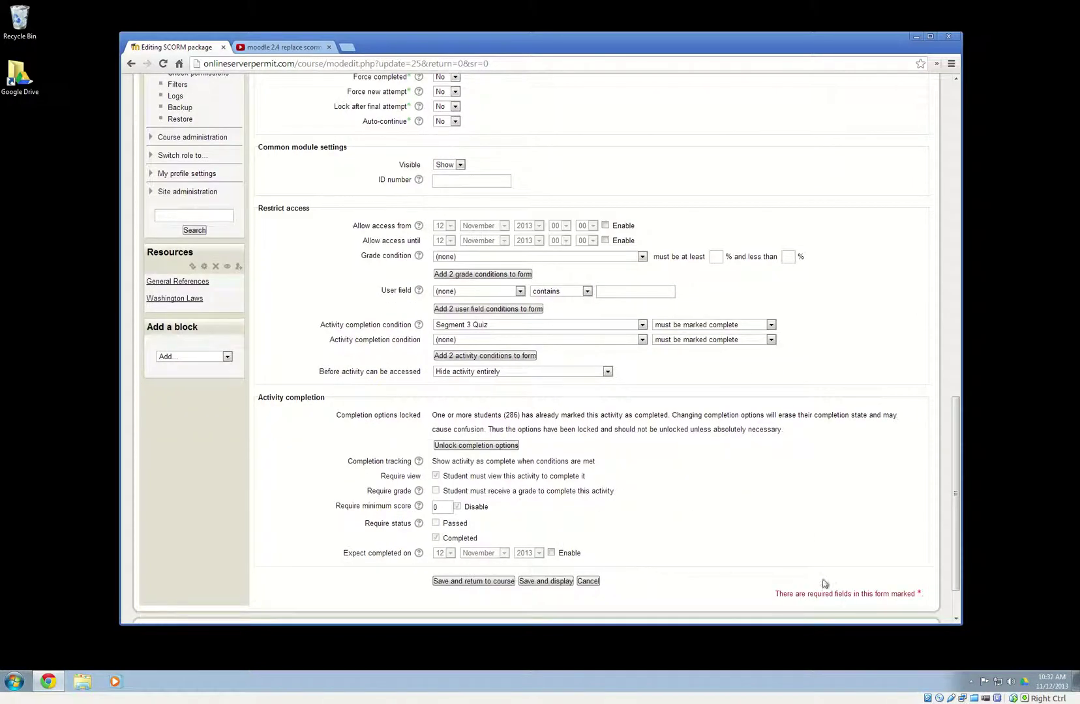
{"action": "scroll", "coordinate": [735, 548], "scroll_direction": "up", "scroll_amount": 7}
{"action": "scroll", "coordinate": [735, 548], "scroll_direction": "up", "scroll_amount": 6}
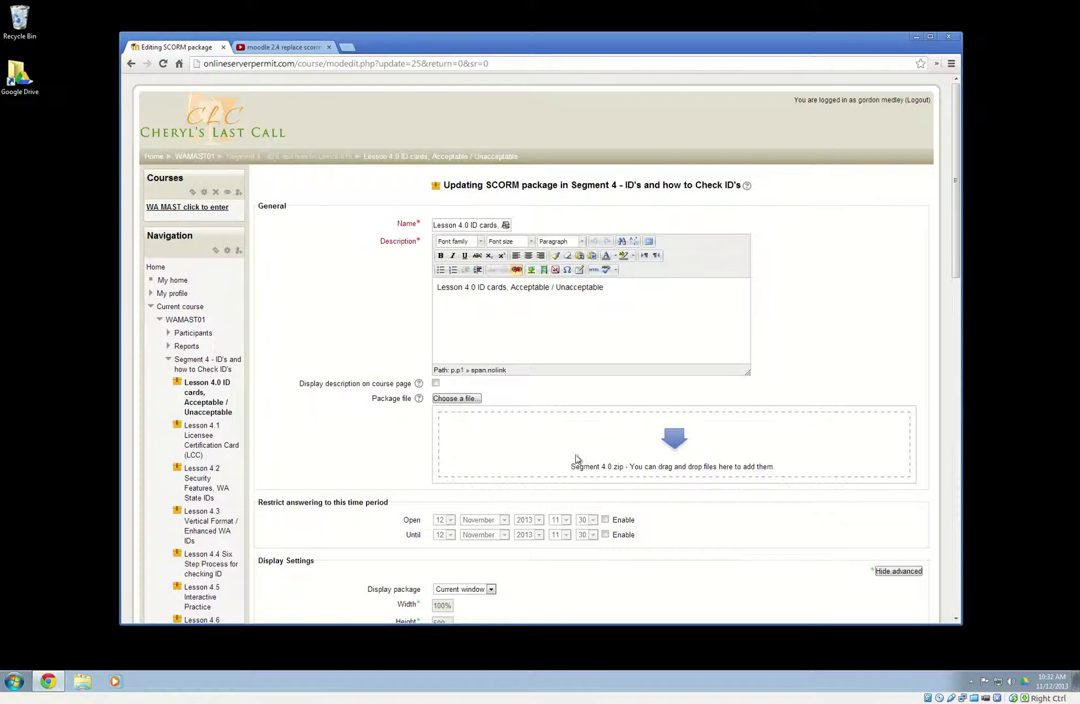
{"action": "key", "text": "Return"}
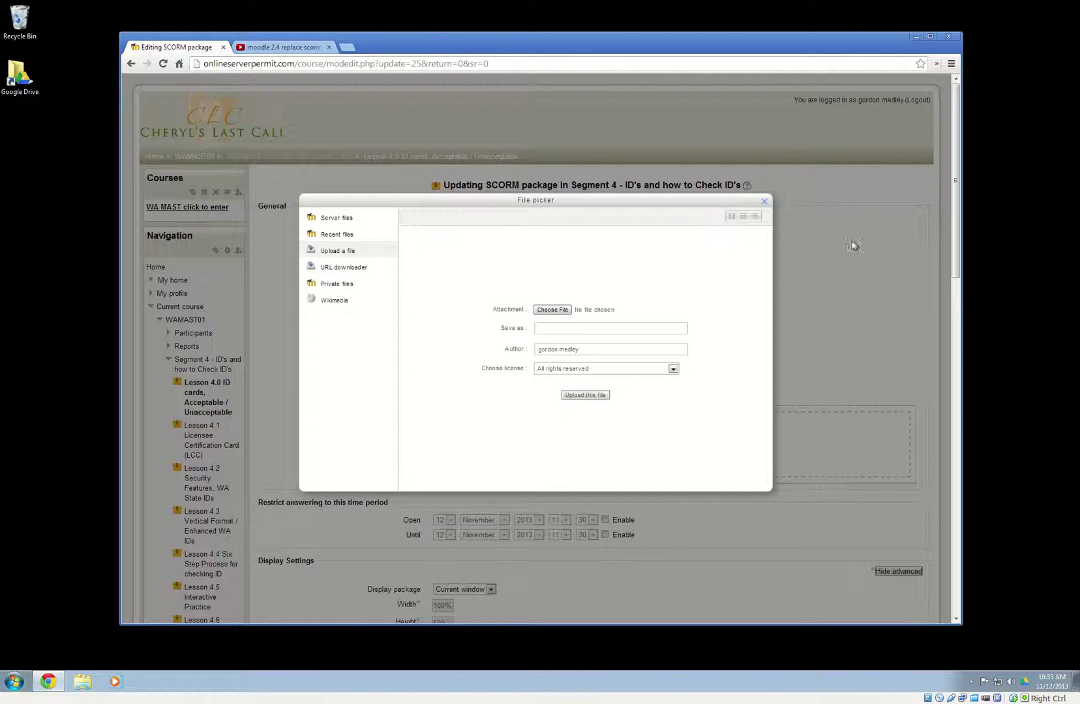
{"action": "left_click", "coordinate": [859, 260]}
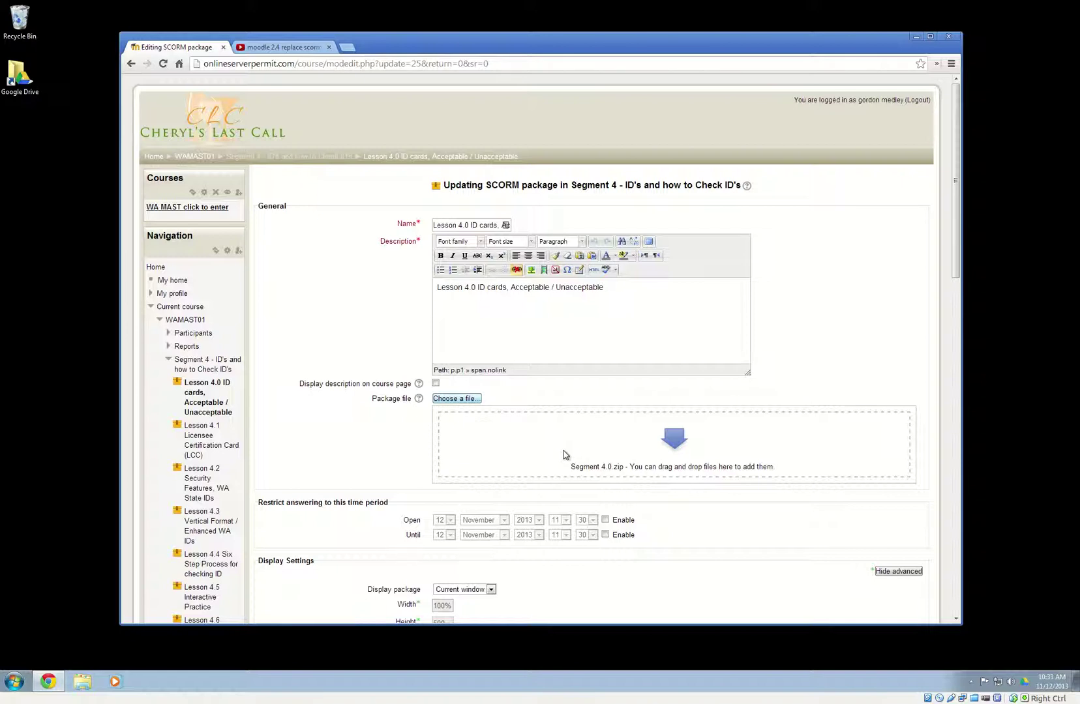
{"action": "left_click_drag", "start_coordinate": [565, 455], "coordinate": [718, 530]}
{"action": "scroll", "coordinate": [841, 479], "scroll_direction": "down", "scroll_amount": 7}
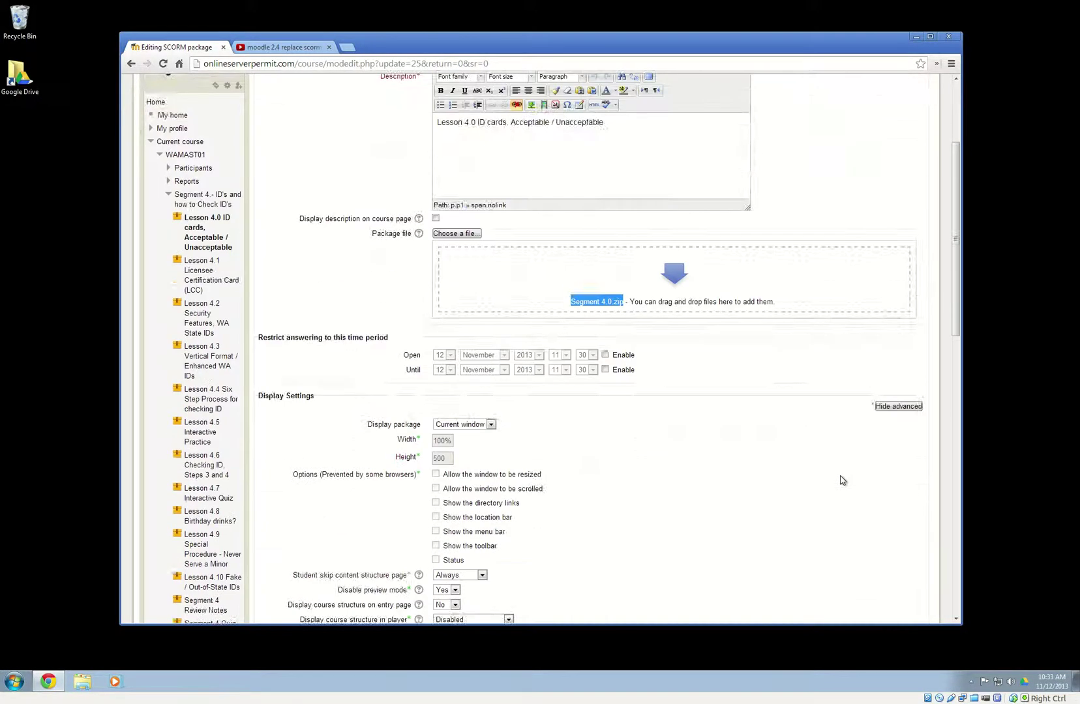
{"action": "scroll", "coordinate": [842, 480], "scroll_direction": "down", "scroll_amount": 8}
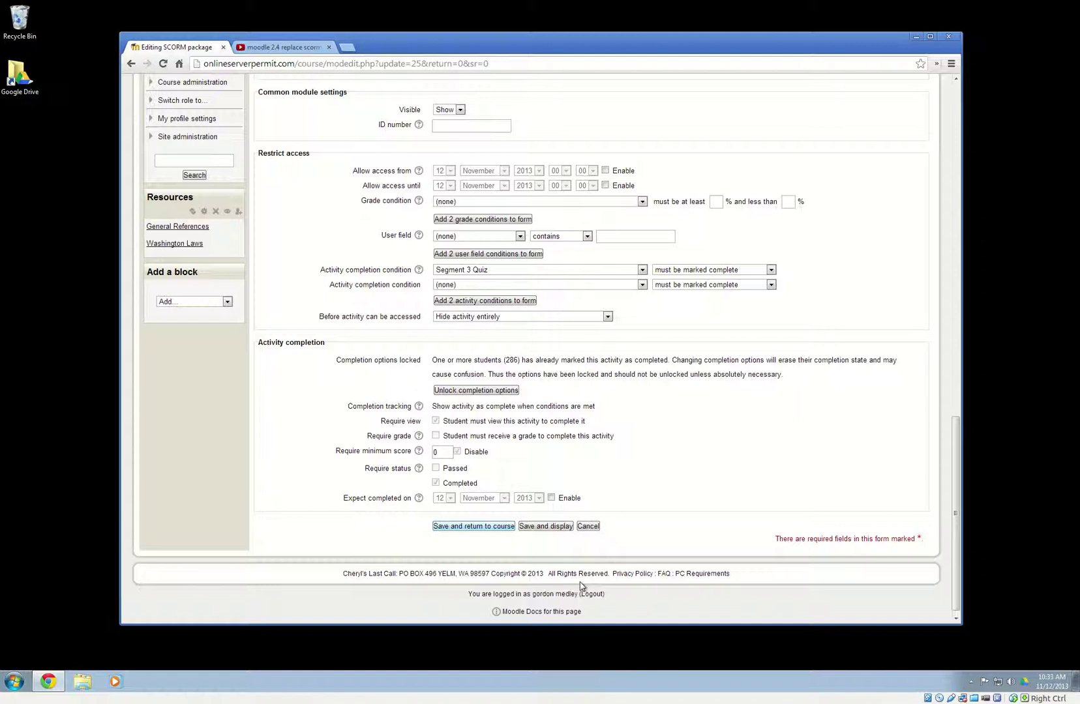
{"action": "scroll", "coordinate": [583, 586], "scroll_direction": "up", "scroll_amount": 16}
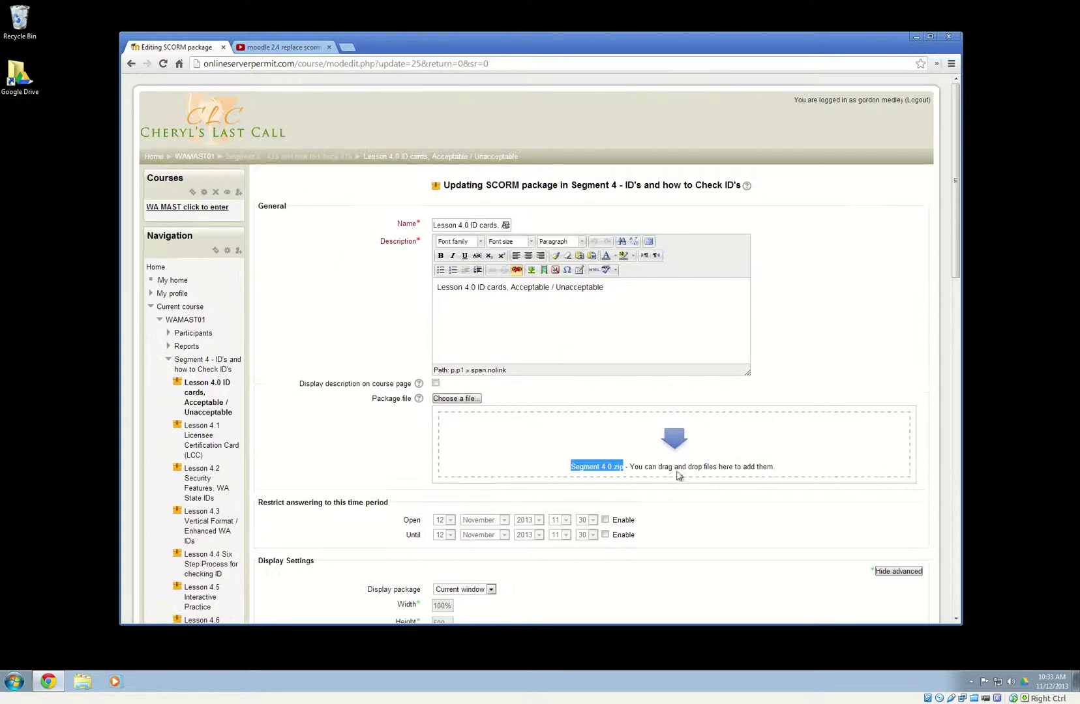
{"action": "left_click", "coordinate": [655, 454]}
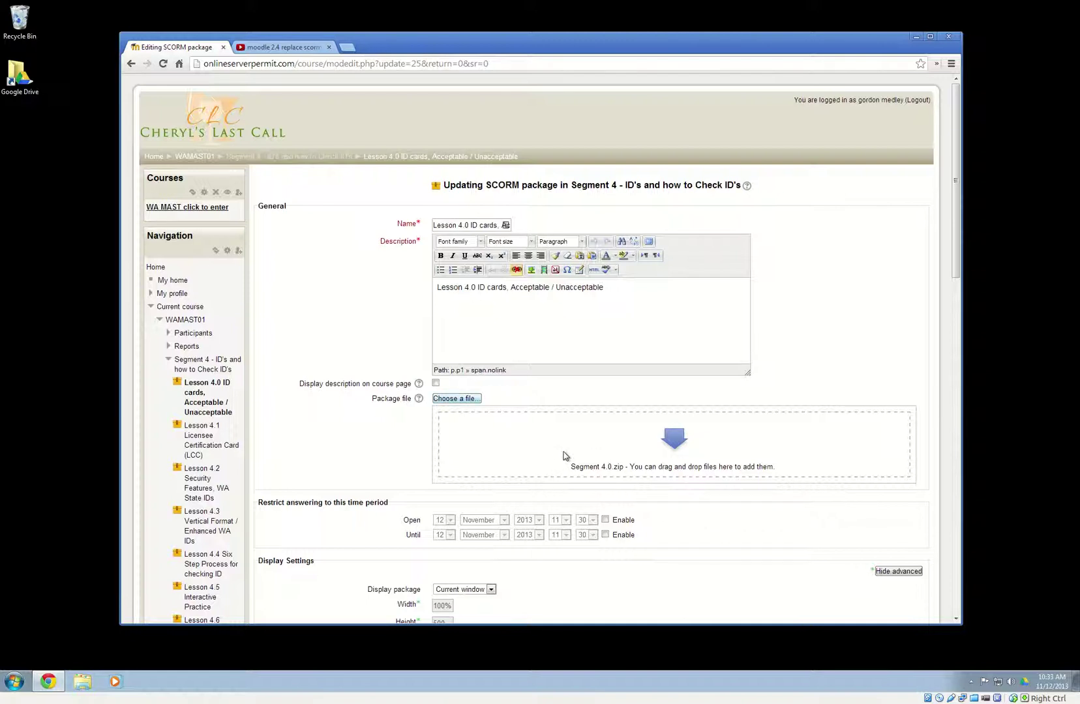
Attach Segment 4.0.zip from the Seg 4 folder in the file picker.
{"action": "key", "text": "space"}
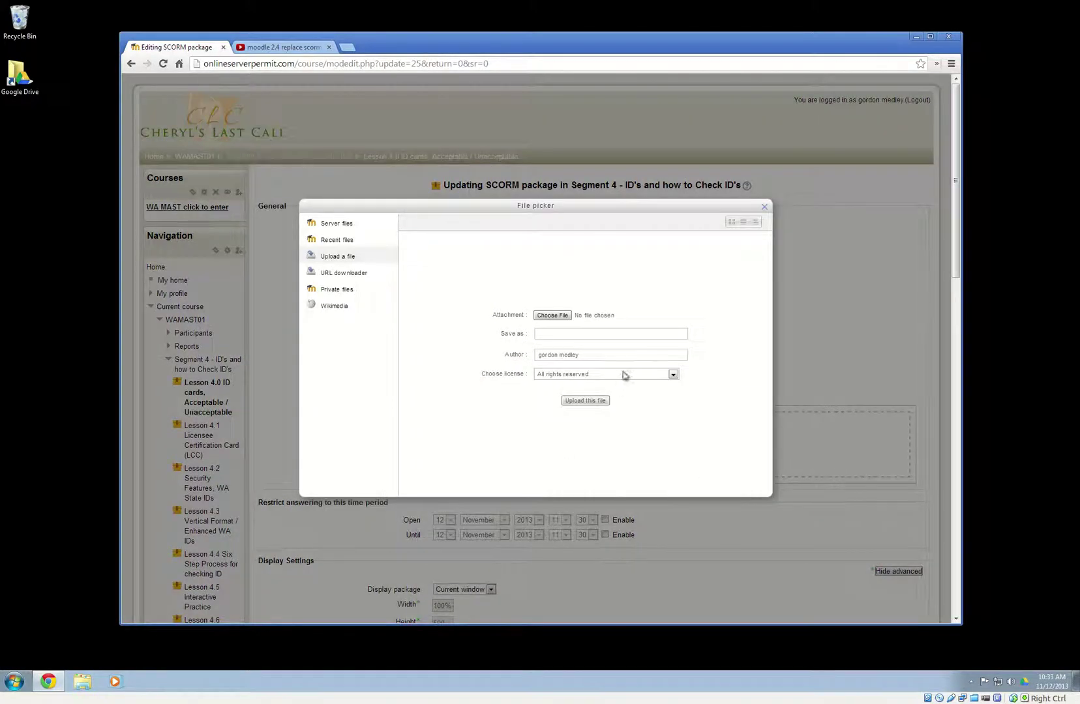
{"action": "key", "text": "space"}
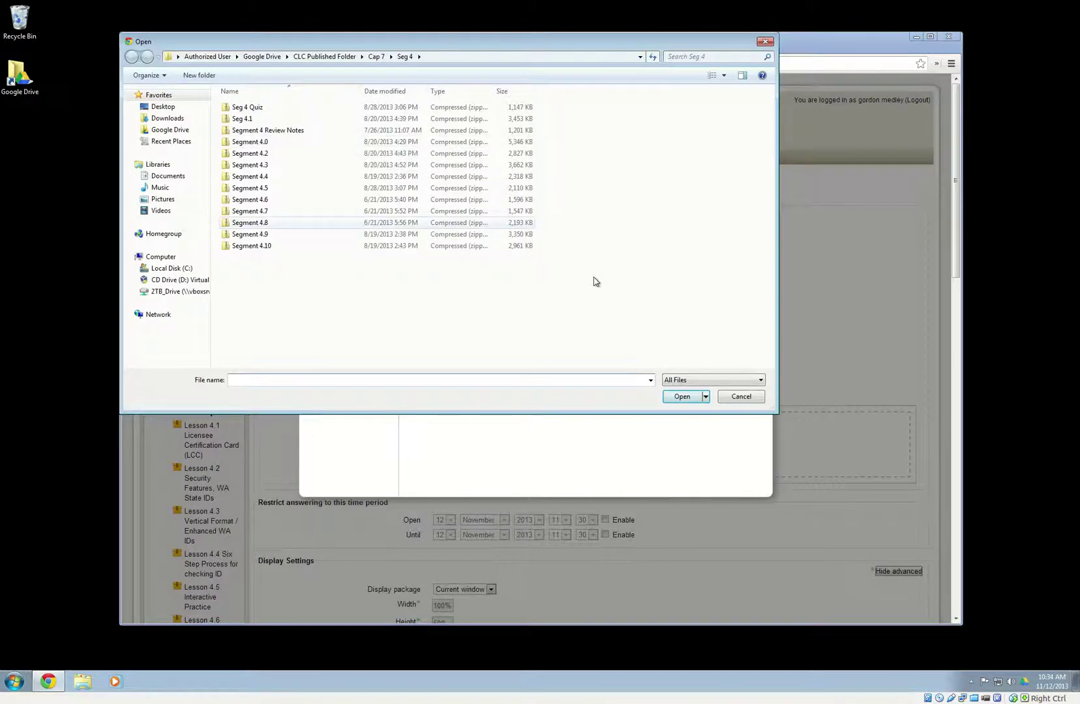
{"action": "left_click", "coordinate": [280, 142]}
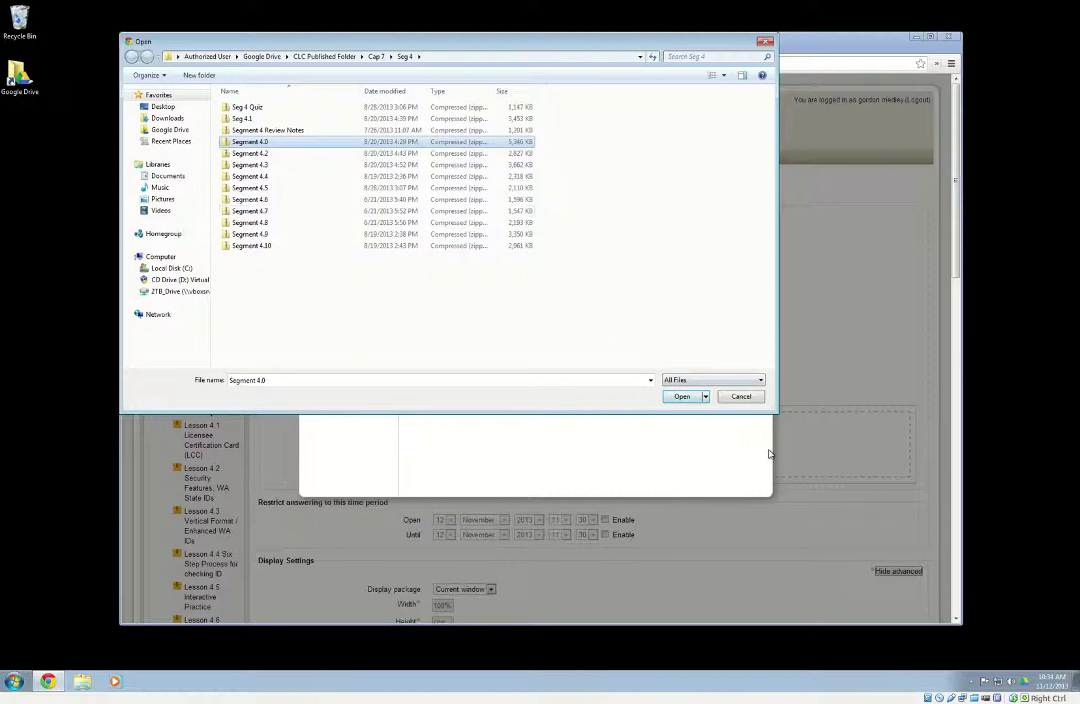
{"action": "key", "text": "Return"}
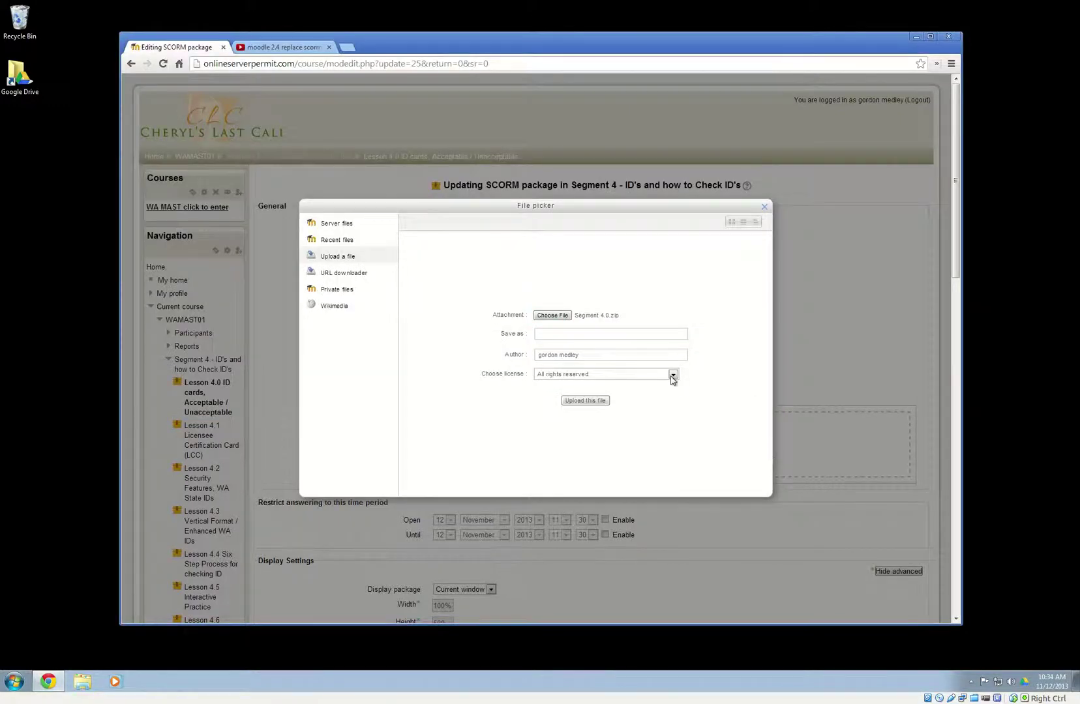
Upload the attached Segment 4.0.zip as the lesson's package file.
{"action": "key", "text": "Return"}
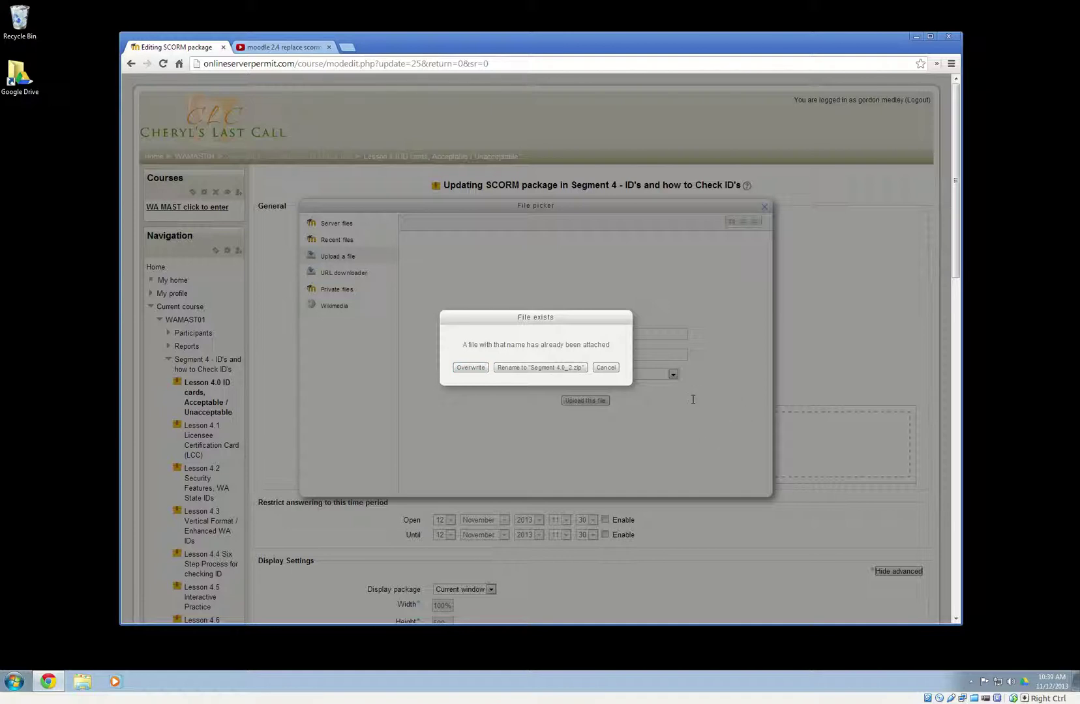
Choose Overwrite to replace the existing Segment 4.0.zip in the File exists prompt.
{"action": "key", "text": "Tab"}
{"action": "key", "text": "Return"}
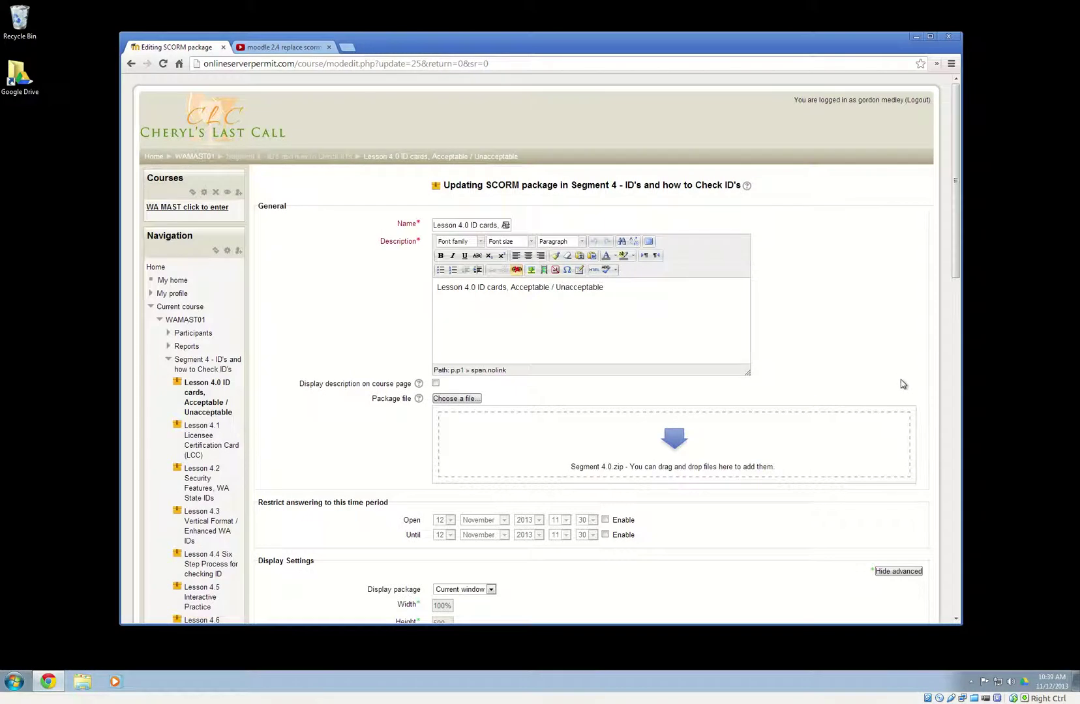
{"action": "scroll", "coordinate": [903, 382], "scroll_direction": "down", "scroll_amount": 10}
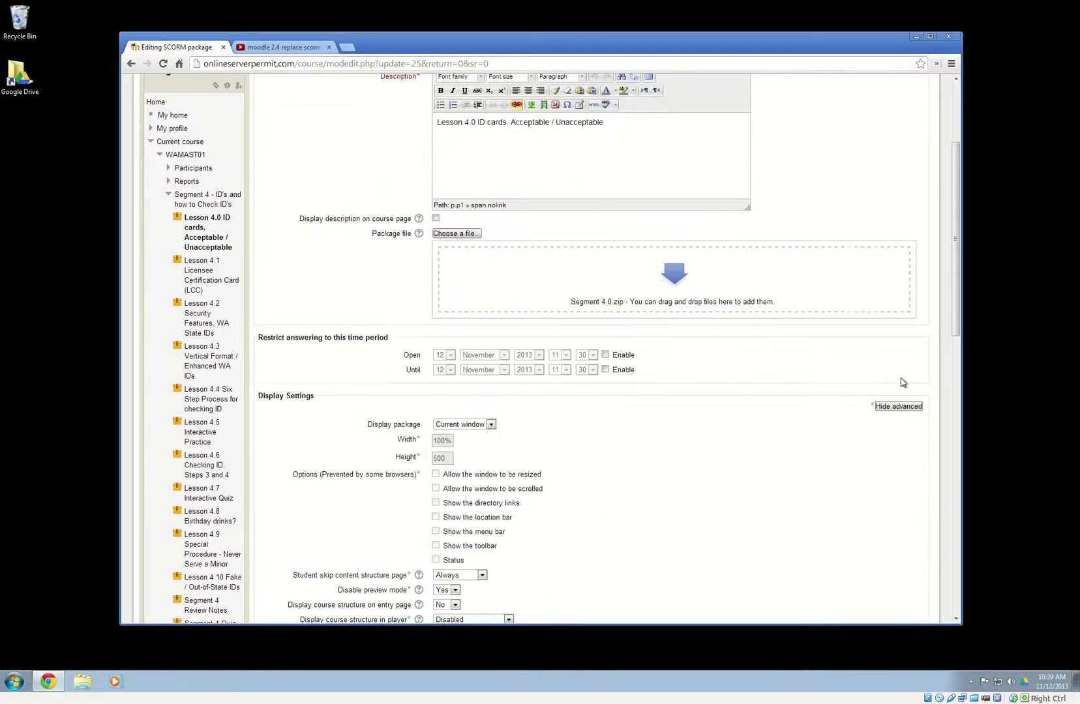
{"action": "scroll", "coordinate": [903, 383], "scroll_direction": "down", "scroll_amount": 3}
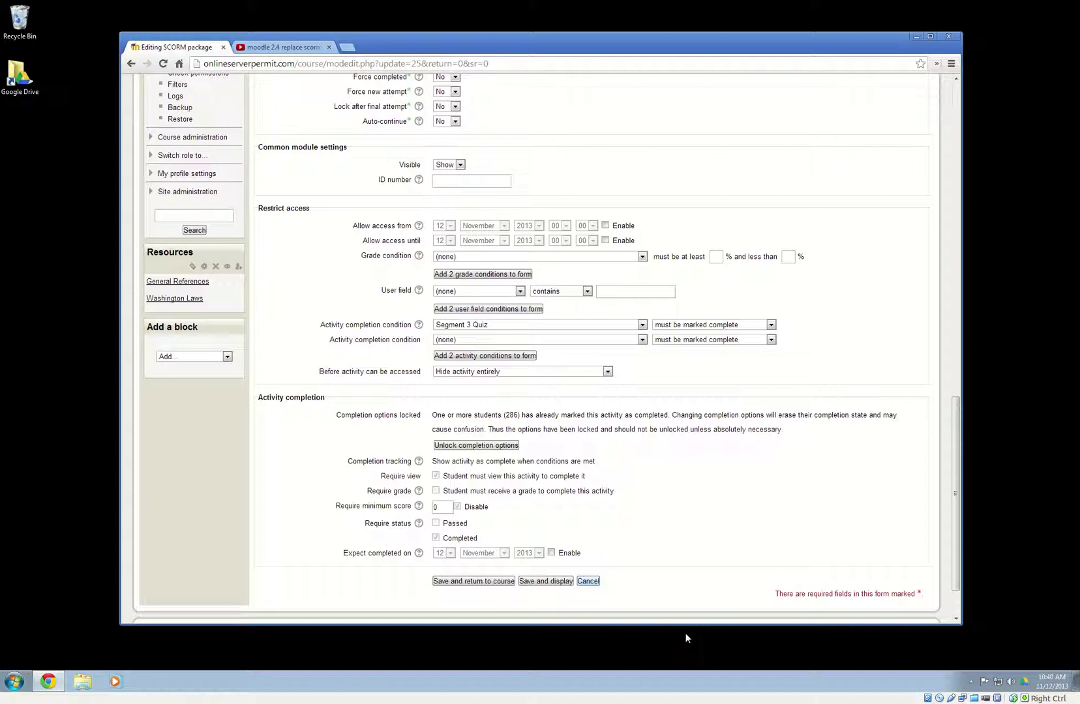
{"action": "key", "text": "Return"}
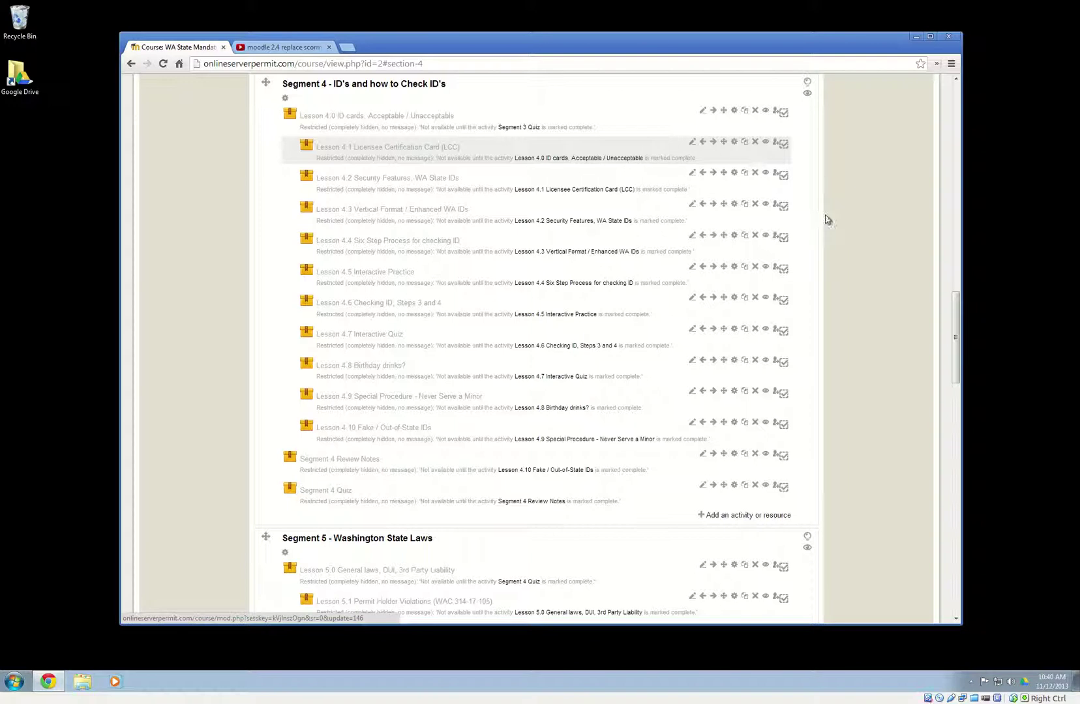
Open Lesson 4.2's SCORM settings and start browsing for a replacement package file.
{"action": "left_click_drag", "start_coordinate": [821, 226], "coordinate": [825, 231]}
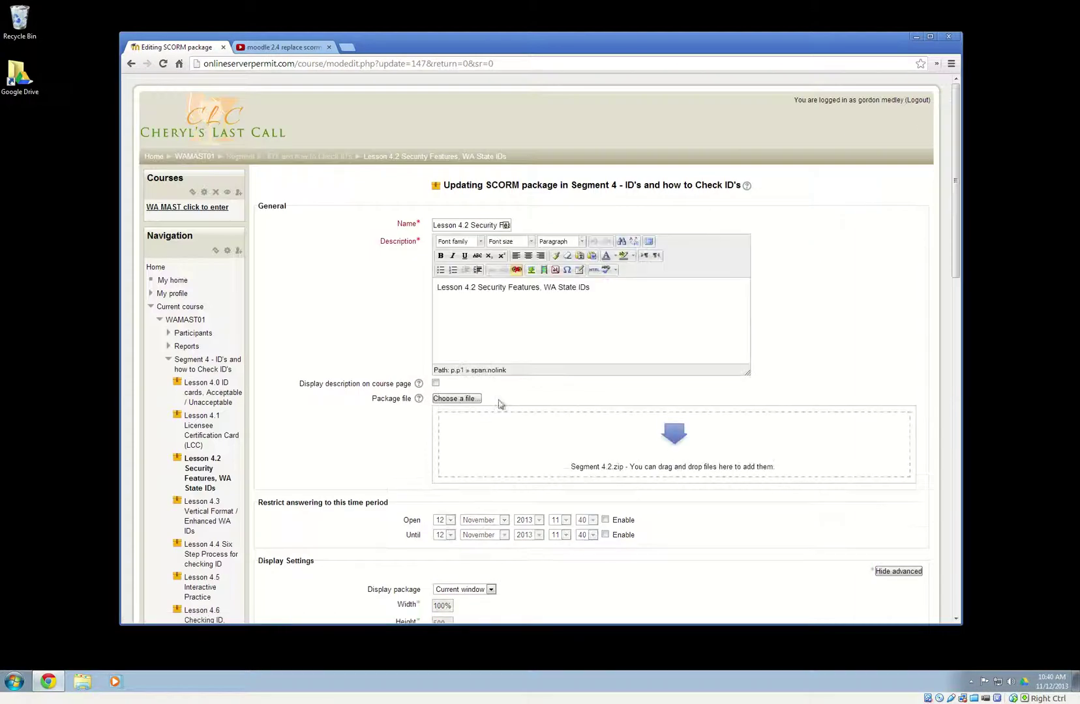
{"action": "scroll", "coordinate": [475, 418], "scroll_direction": "down", "scroll_amount": 3}
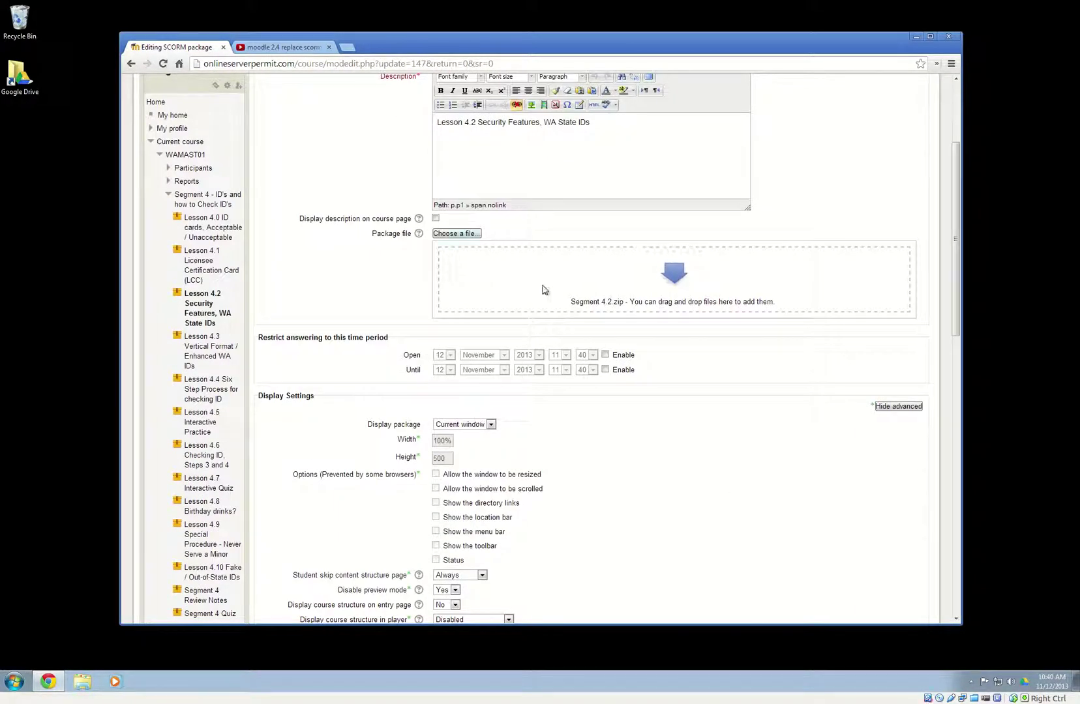
{"action": "left_click", "coordinate": [565, 291]}
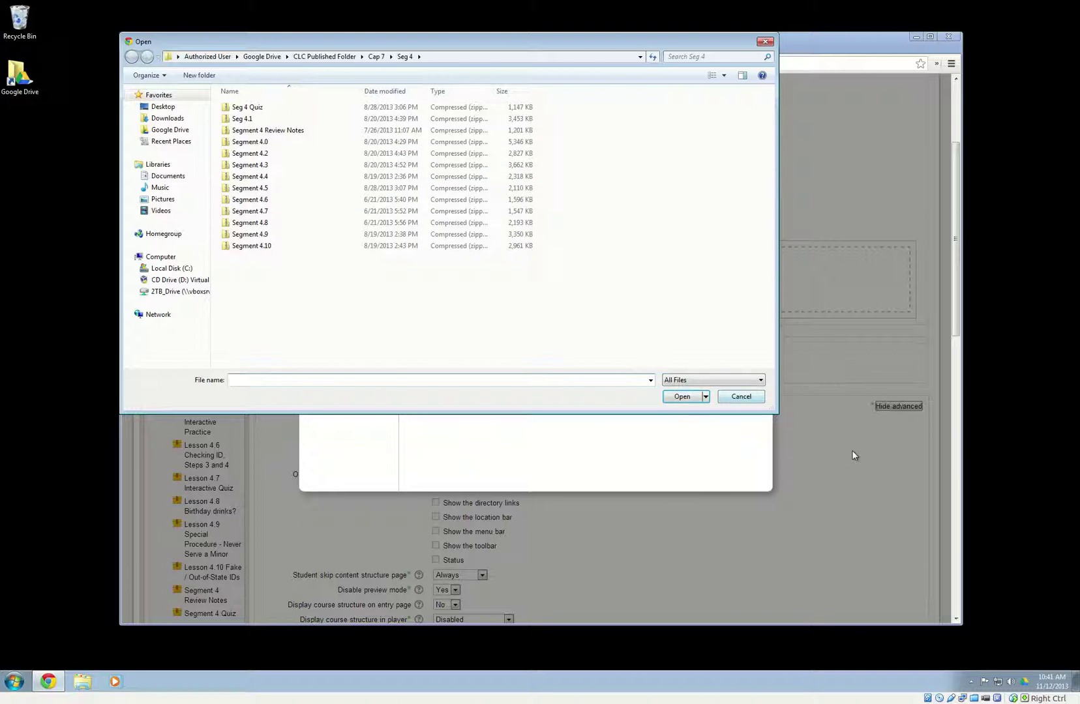
Close the file dialogs without a file and cancel the Lesson 4.2 edit.
{"action": "key", "text": "Escape"}
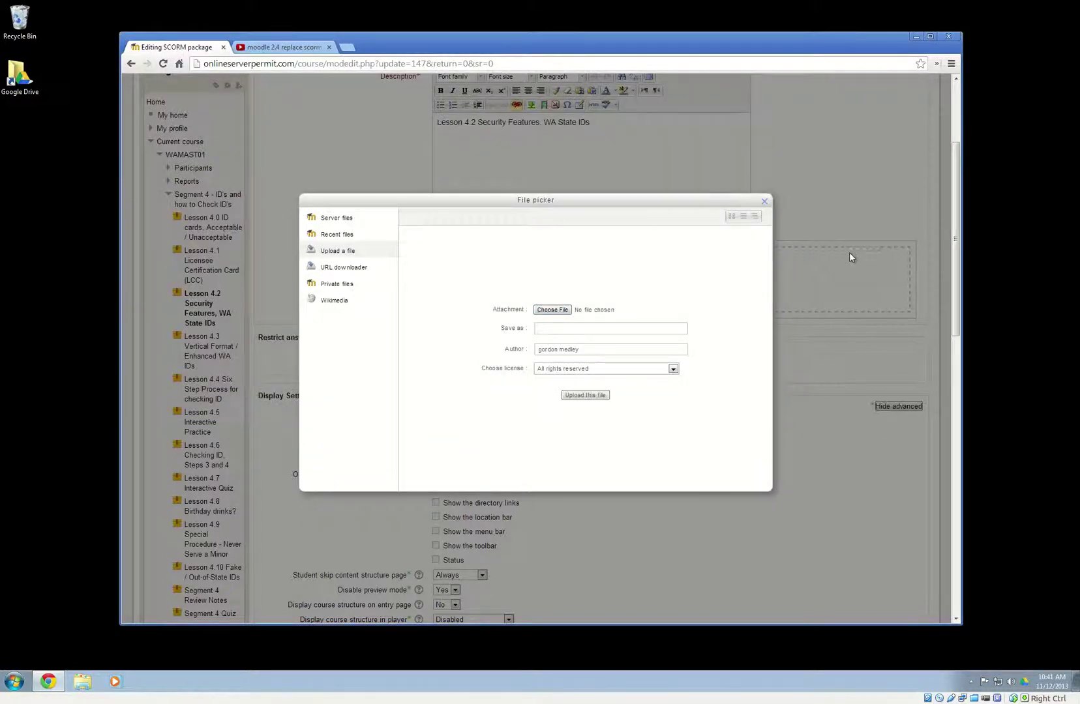
{"action": "key", "text": "Escape"}
{"action": "scroll", "coordinate": [856, 477], "scroll_direction": "down", "scroll_amount": 15}
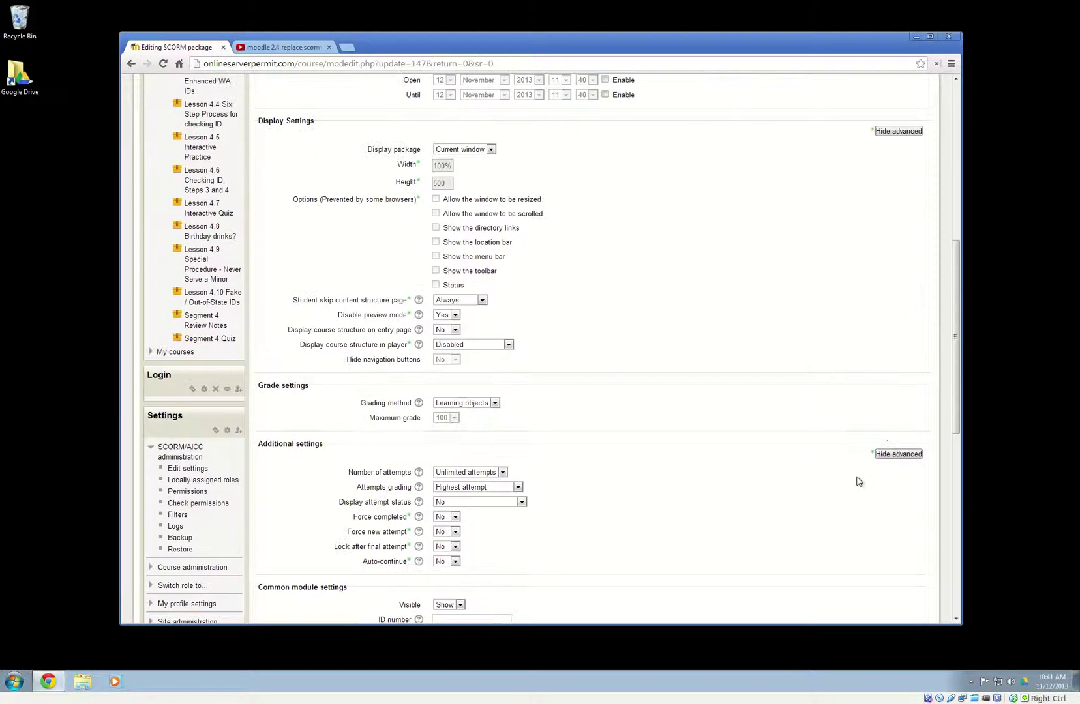
{"action": "key", "text": "Tab"}
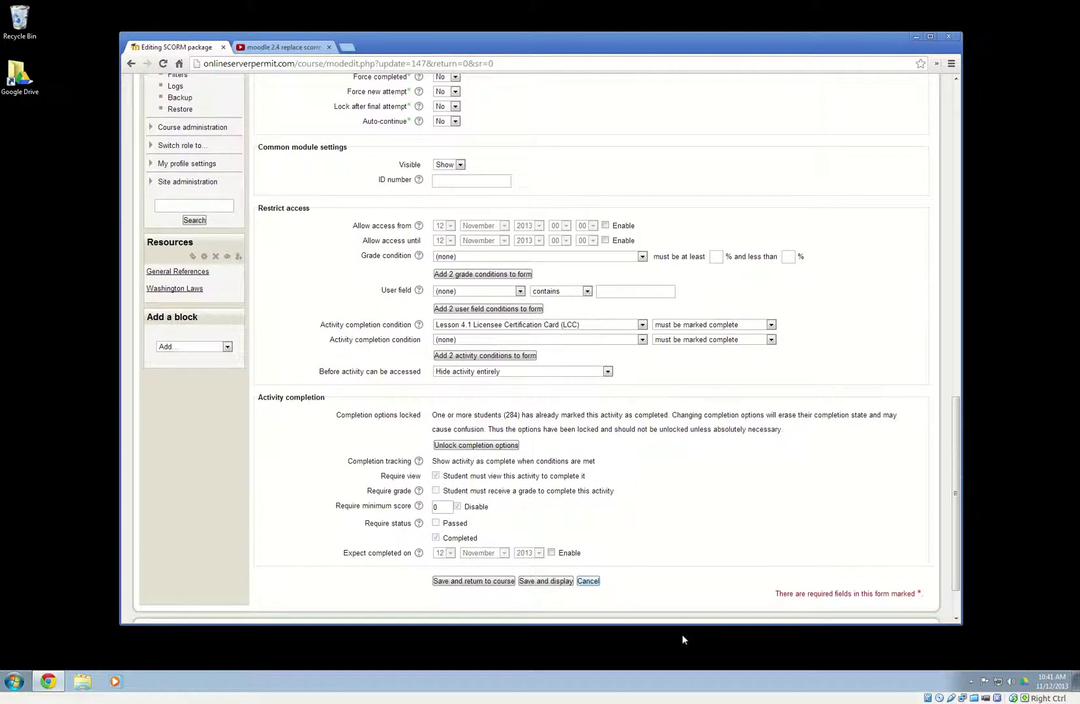
{"action": "key", "text": "Return"}
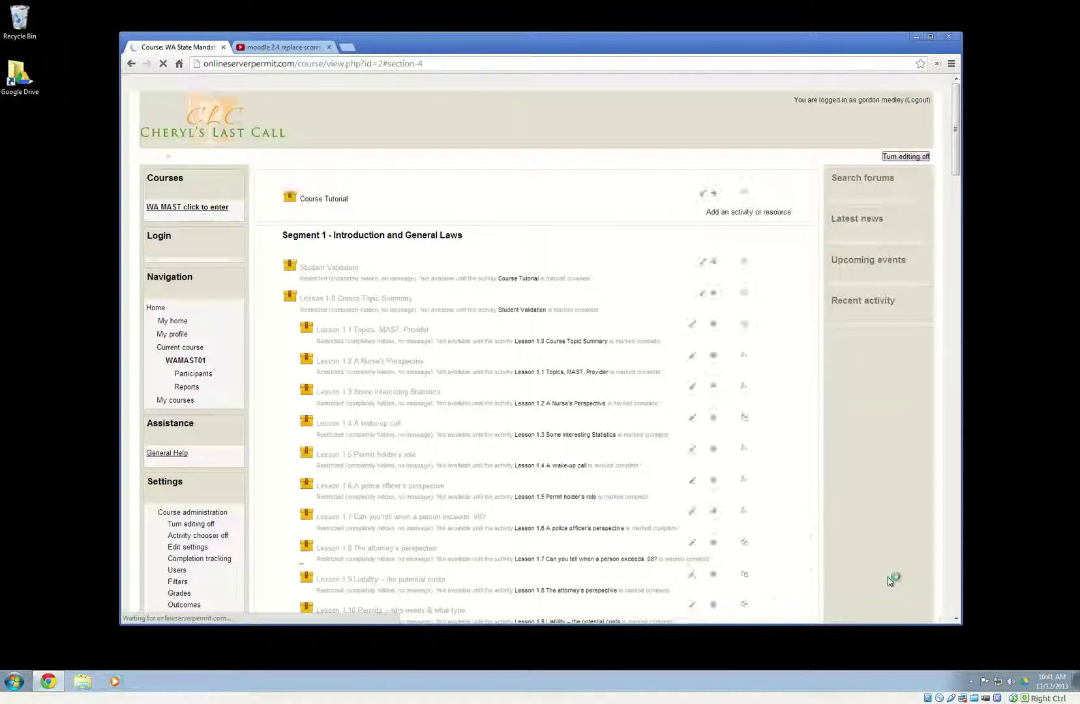
{"action": "scroll", "coordinate": [889, 578], "scroll_direction": "up", "scroll_amount": 15}
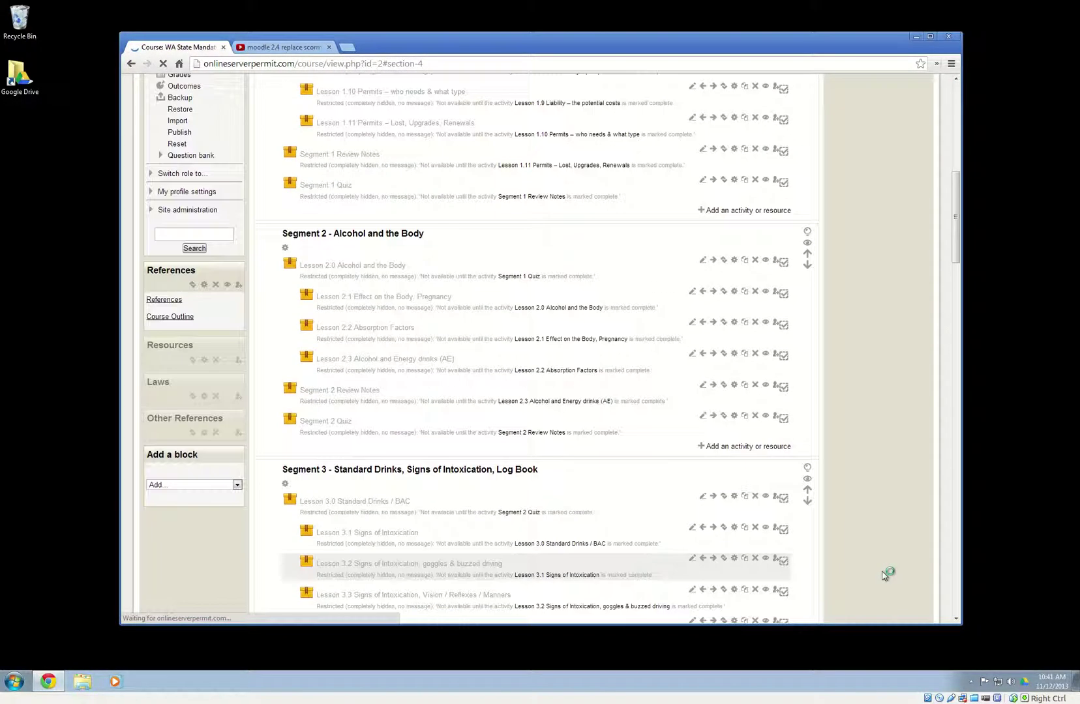
{"action": "scroll", "coordinate": [886, 577], "scroll_direction": "up", "scroll_amount": 5}
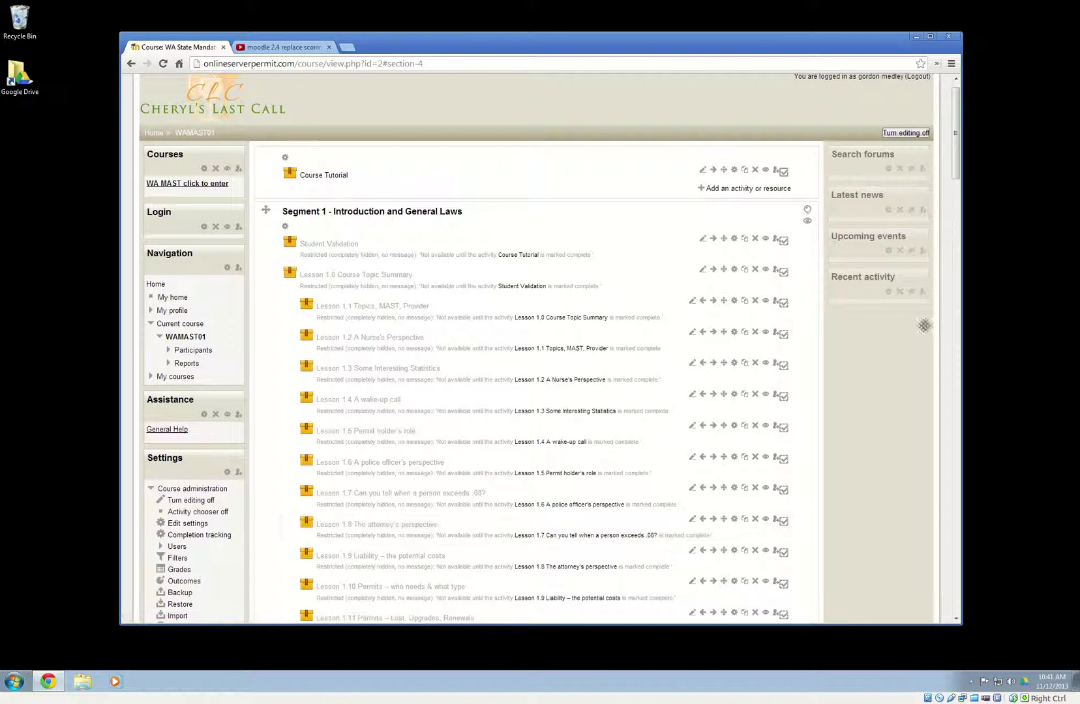